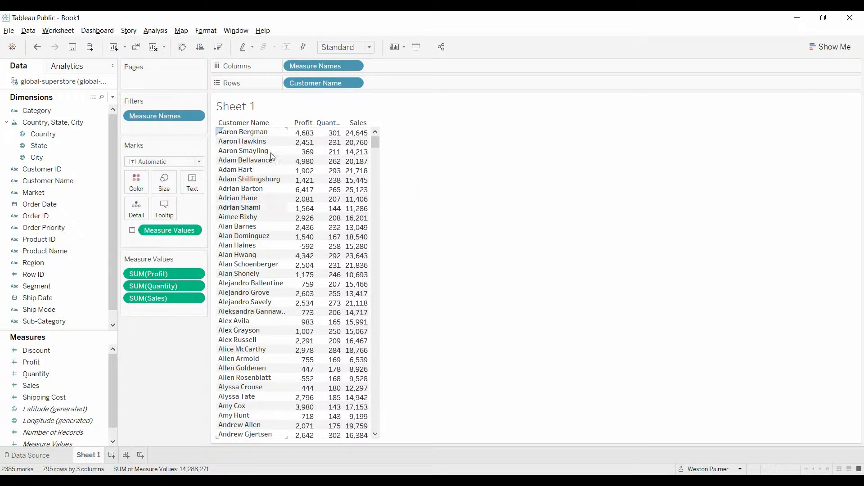
Inspect tooltips on values in the customer Profit, Quantity and Sales table
mouse_move(339, 140)
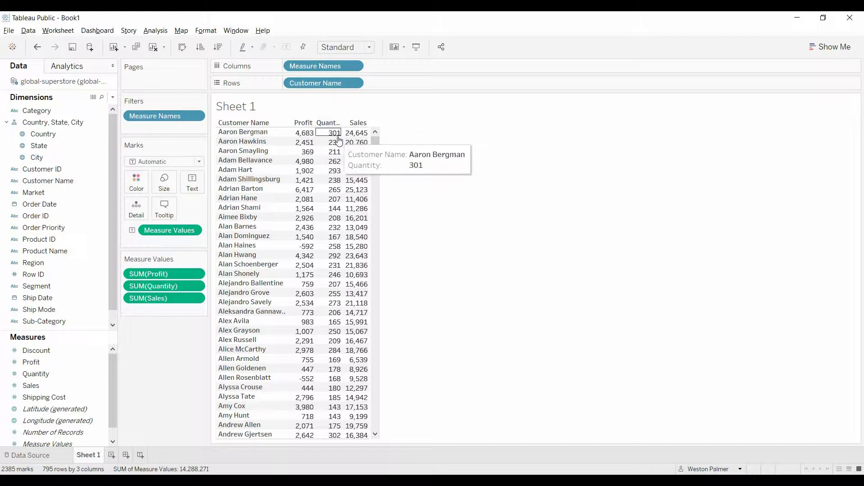
mouse_move(369, 153)
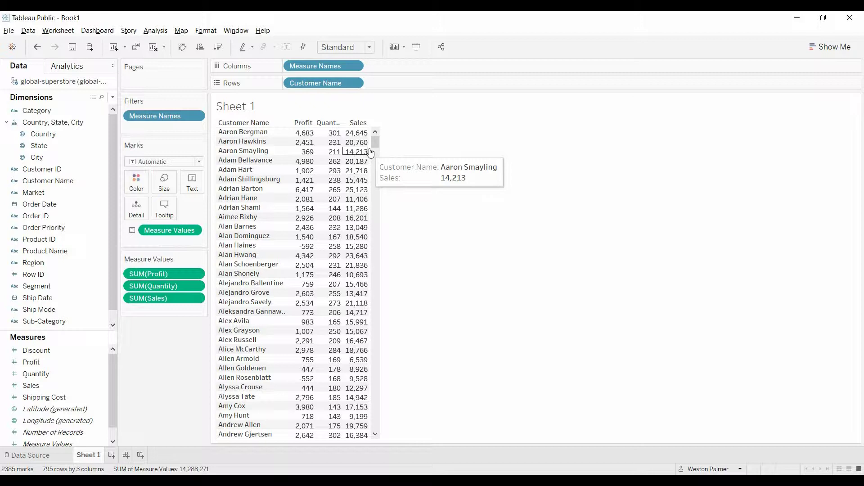
Start a new parameter named Customer Sort with String data type and a List of values
click(116, 98)
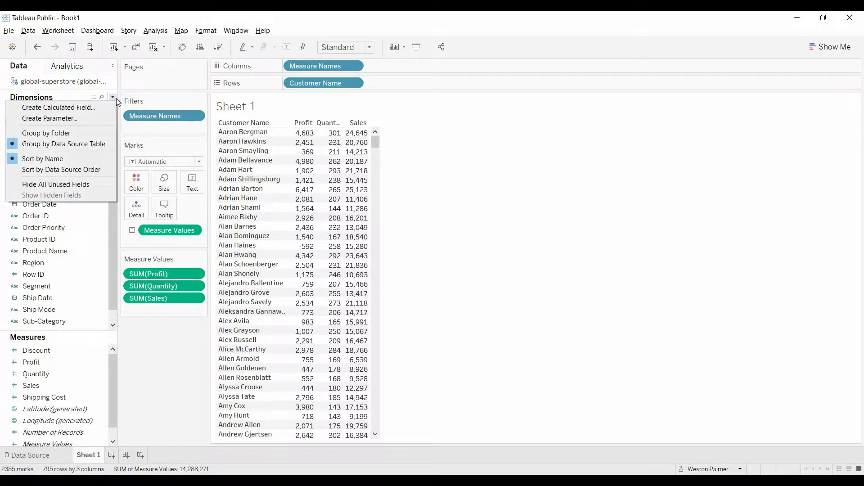
click(94, 121)
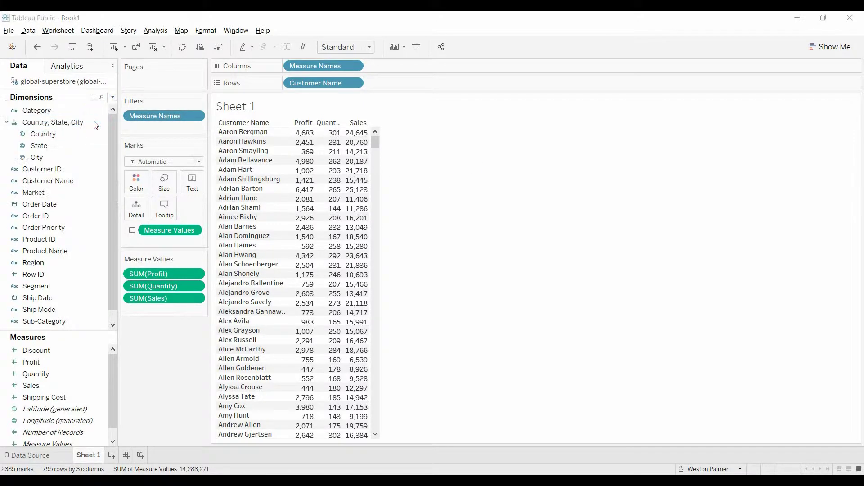
text(Cust)
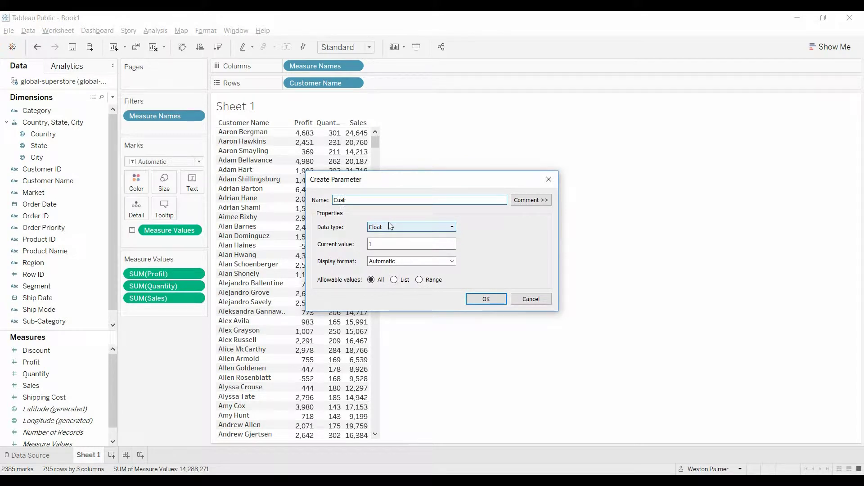
text(omer Sort)
click(452, 228)
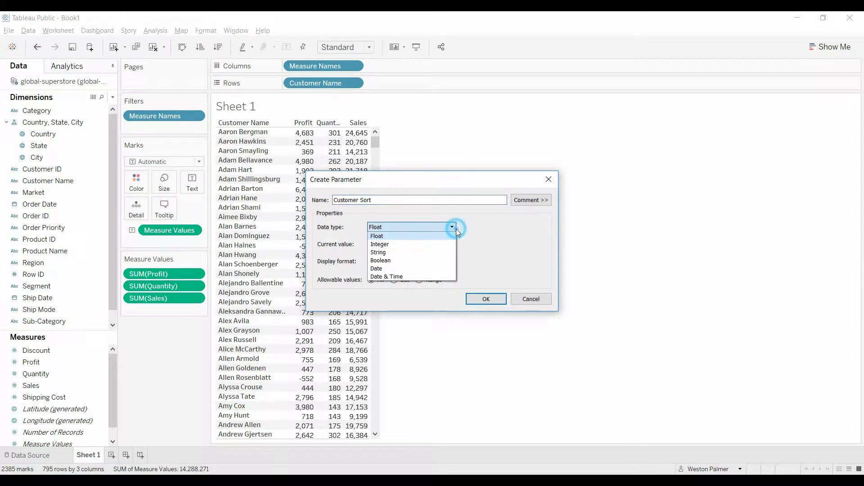
click(434, 253)
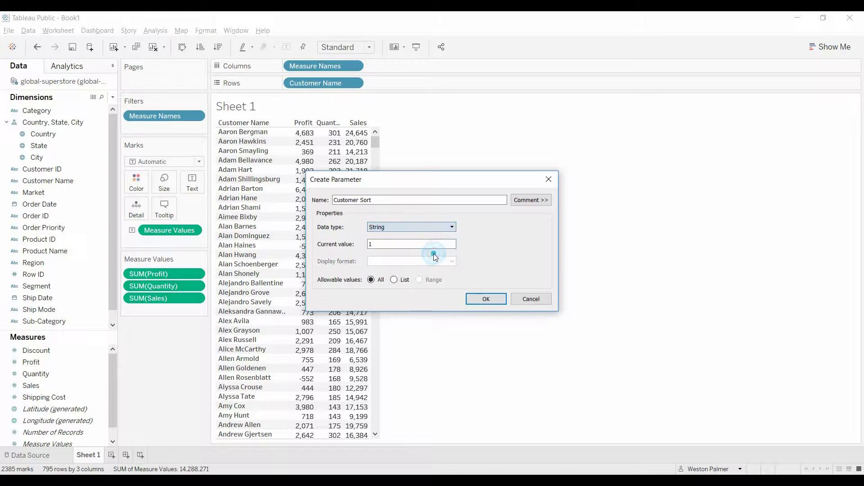
click(394, 279)
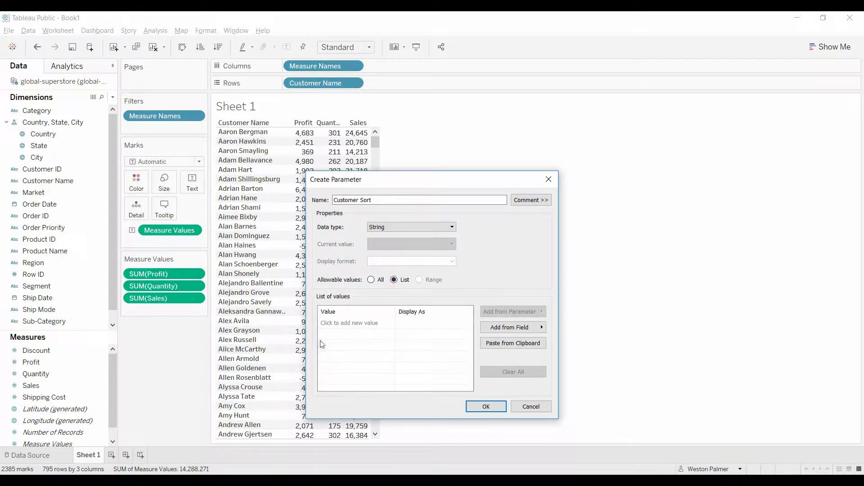
Enter Sales, Profit and Quantity as the allowed values and create the parameter
click(344, 323)
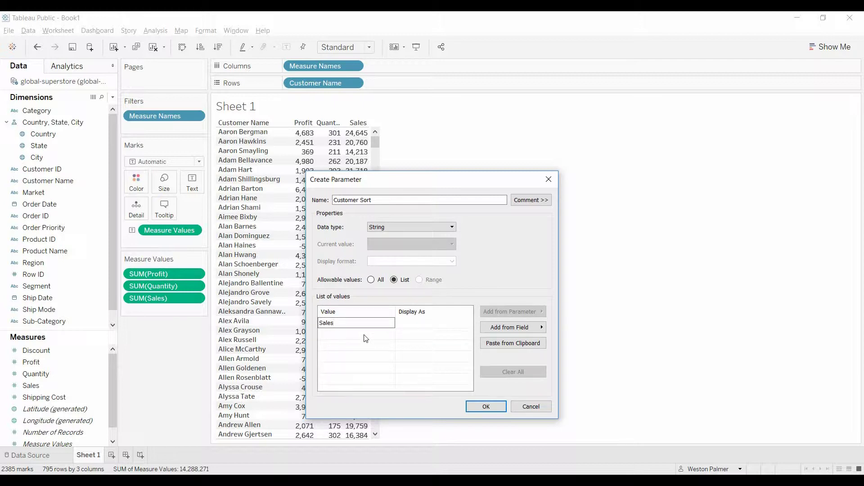
click(368, 337)
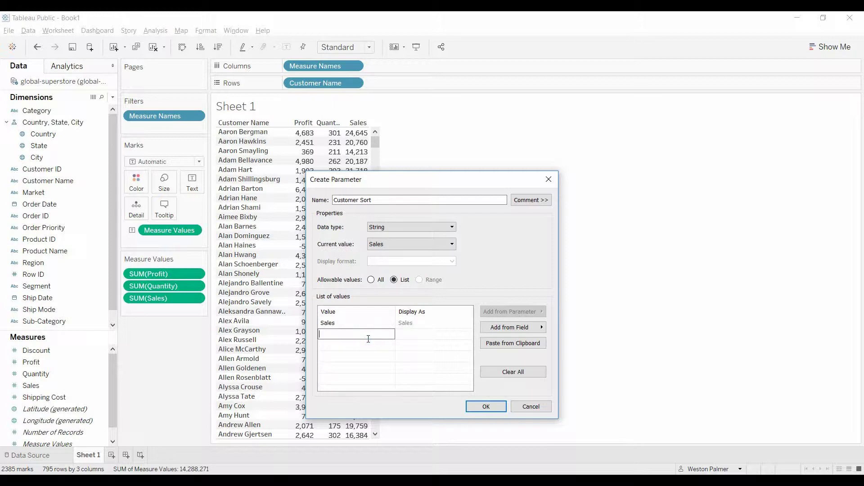
text(Profit)
click(372, 345)
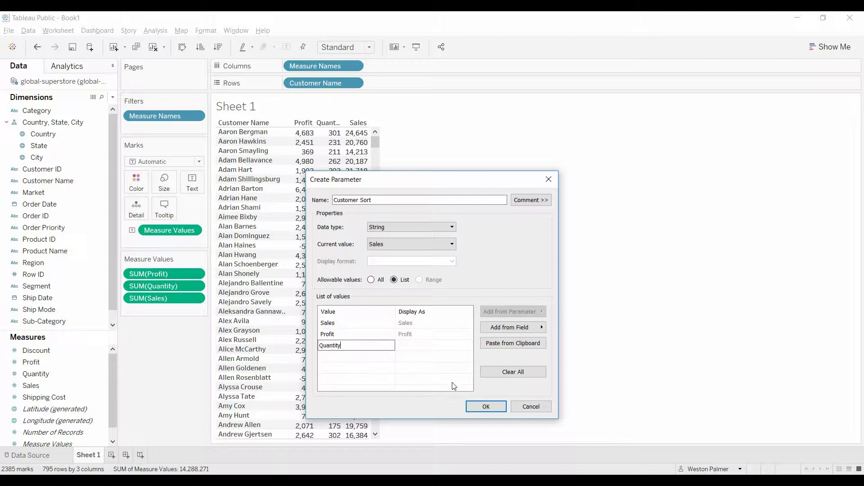
click(486, 406)
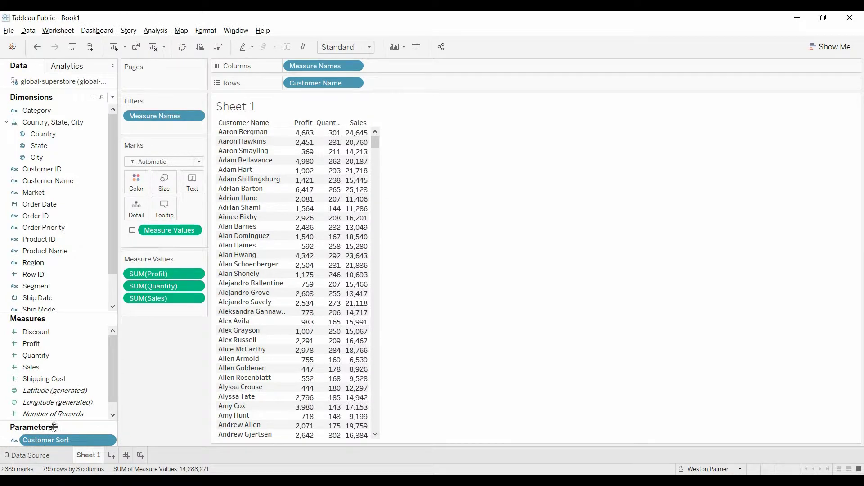
Show the Customer Sort parameter control and switch it to Profit, then Quantity
click(110, 442)
click(169, 279)
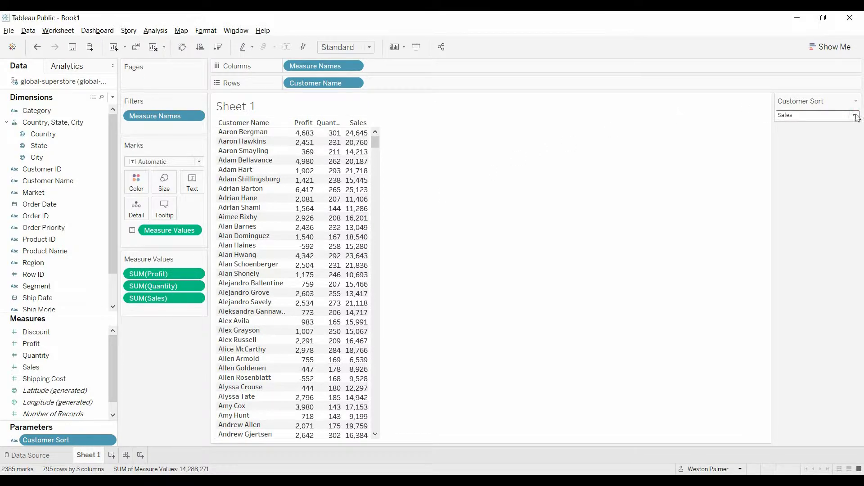
click(854, 115)
click(836, 136)
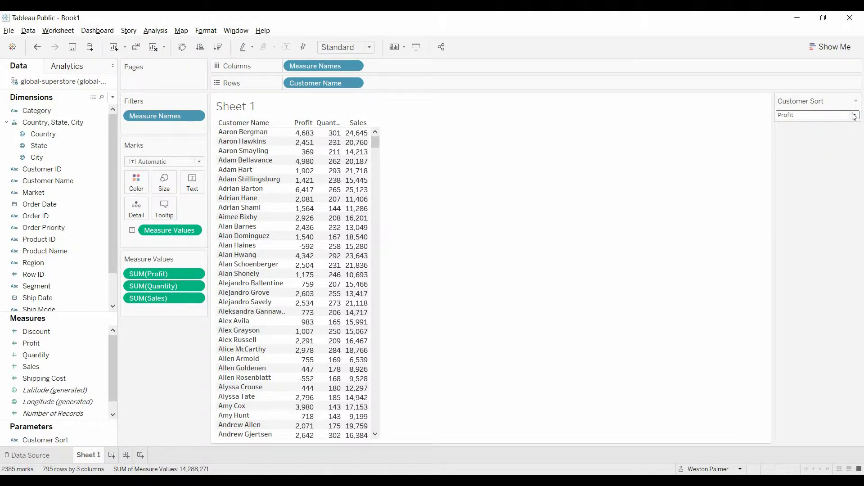
click(854, 115)
click(825, 148)
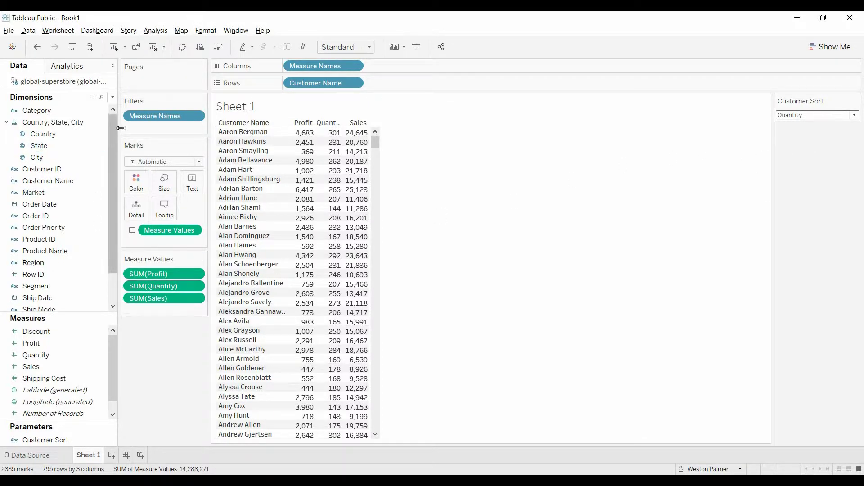
Create a calculated field 'Customer Sort Index' starting IF [Customer Sort]="Sales" THEN [Sales]
click(113, 98)
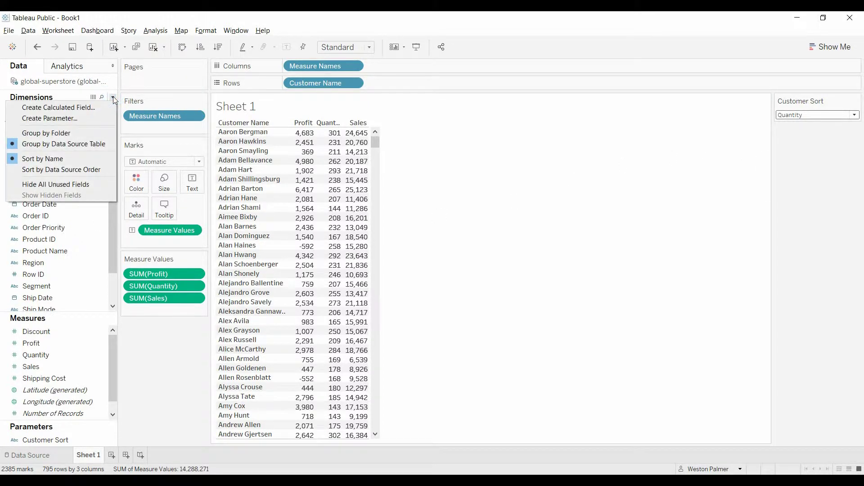
click(101, 107)
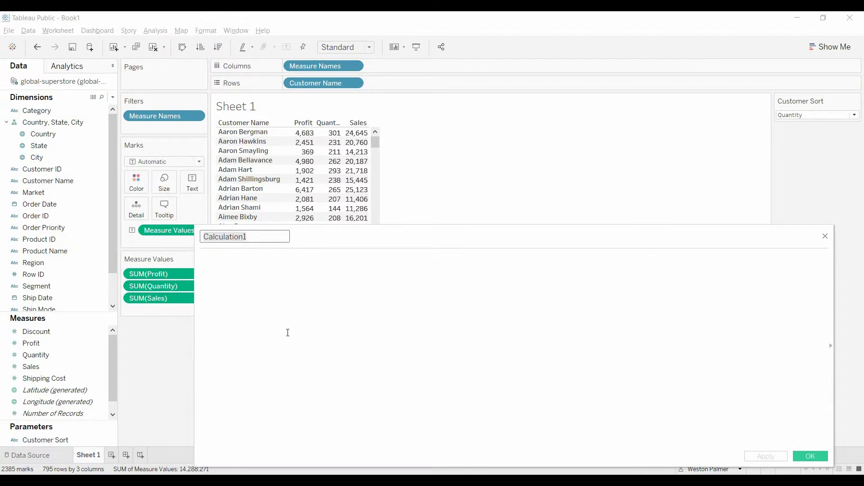
text(Customer S)
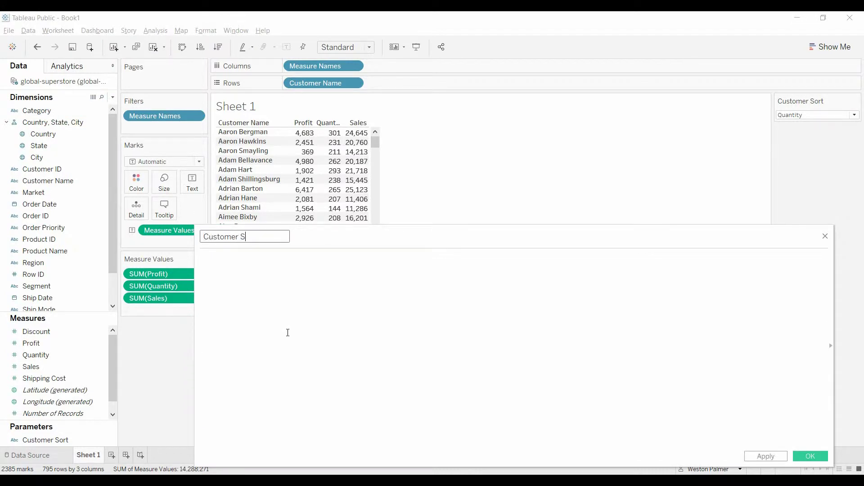
text(ort Index)
click(268, 271)
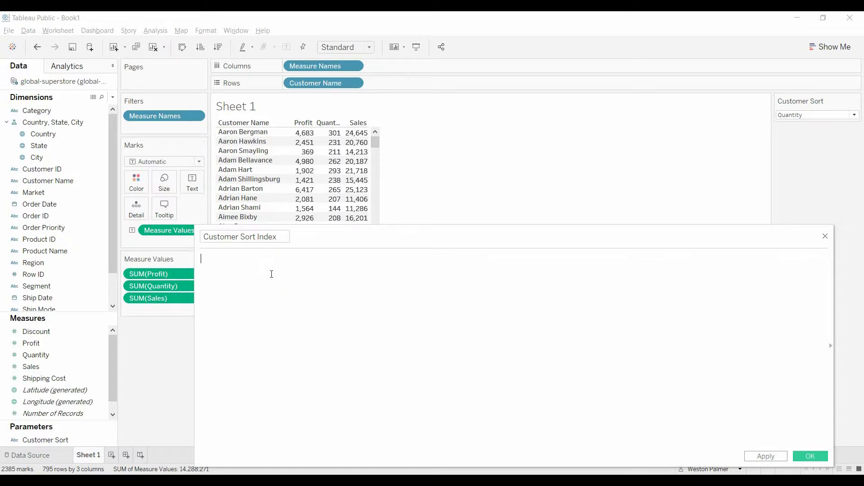
text(If cust)
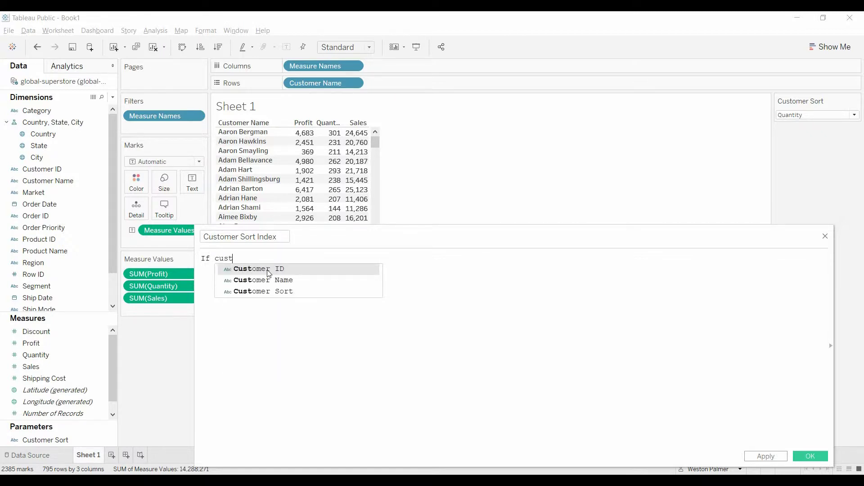
key(Down)
key(Down)
key(Return)
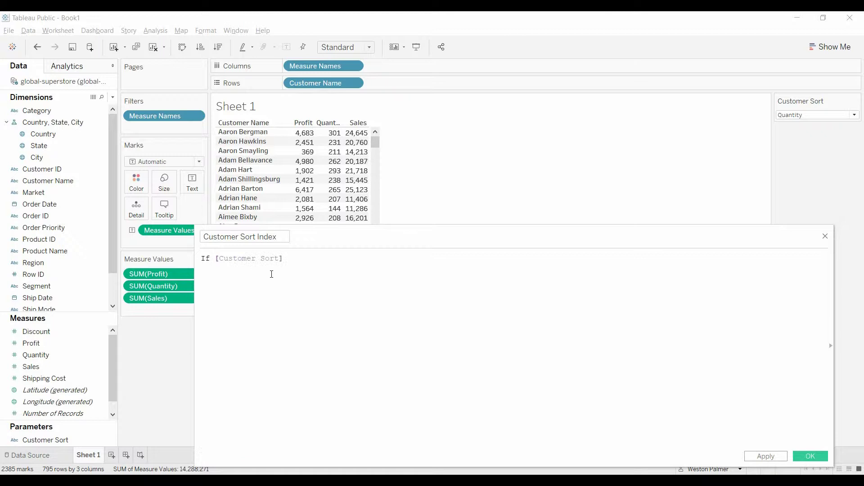
text(="Sales" THEN)
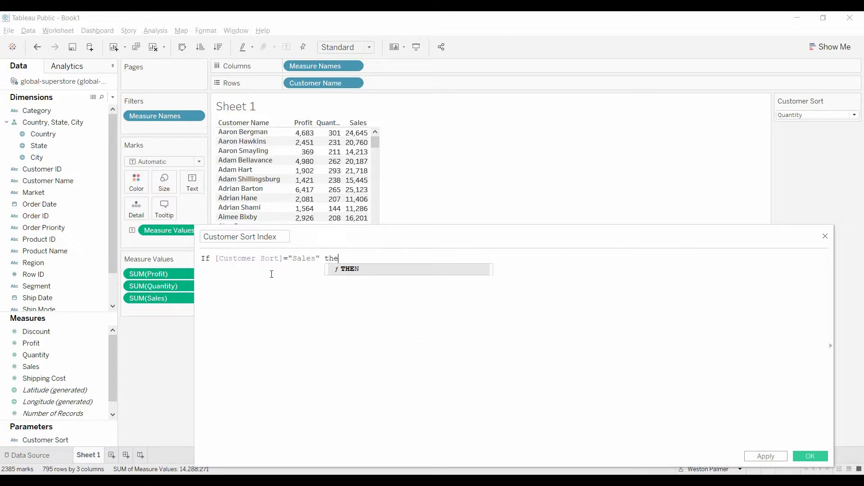
ctrl+scroll(298, 291, up, 3)
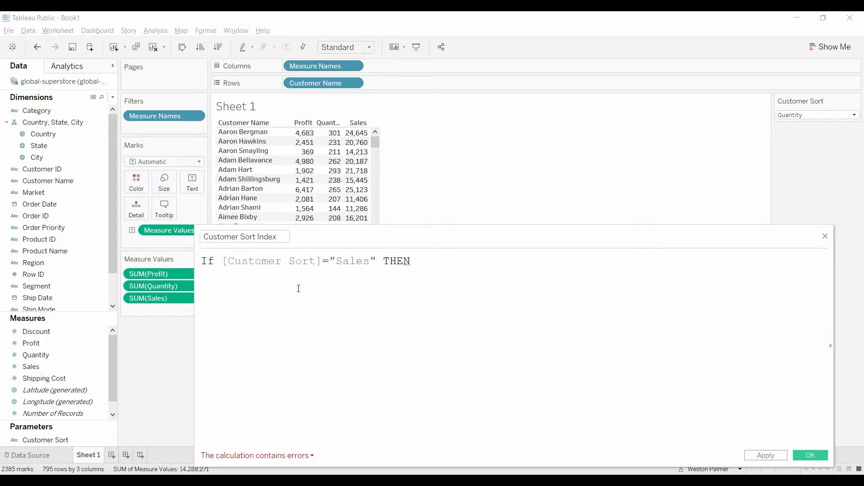
key(Return)
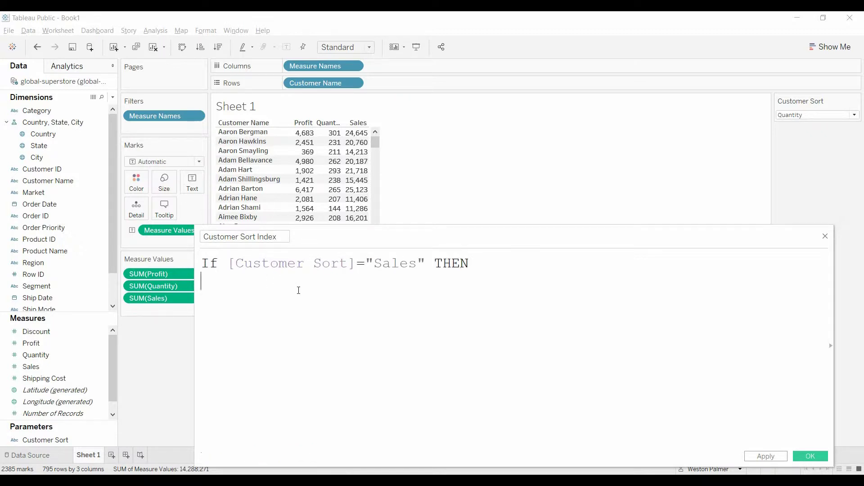
key(Tab)
text(sal)
key(Return)
key(Return)
Add the branch ELSEIF [Customer Sort]="Quantity" THEN [Quantity]
text(elseif  custom)
key(Down)
key(Down)
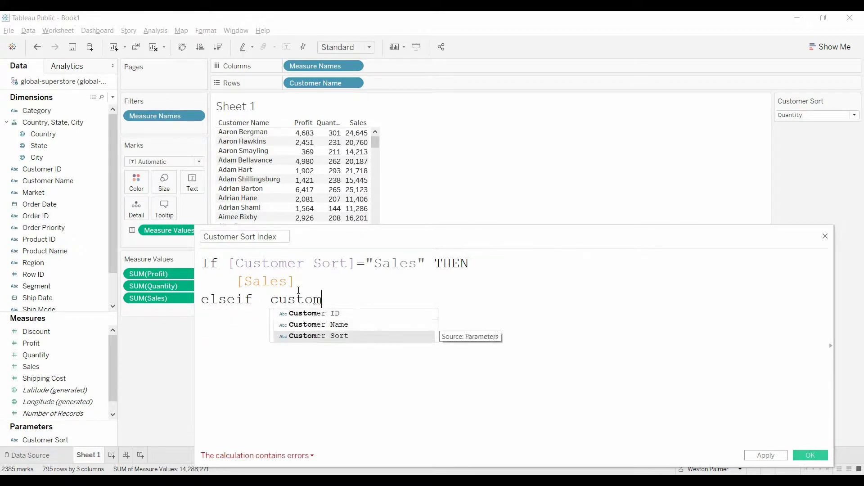
key(Return)
text(="Q)
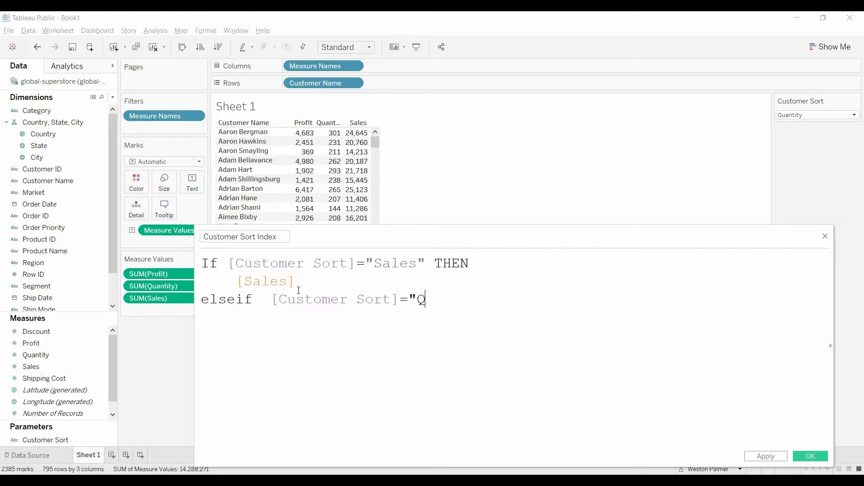
text(uantity" the)
key(Return)
key(Return)
key(Tab)
text(Qua)
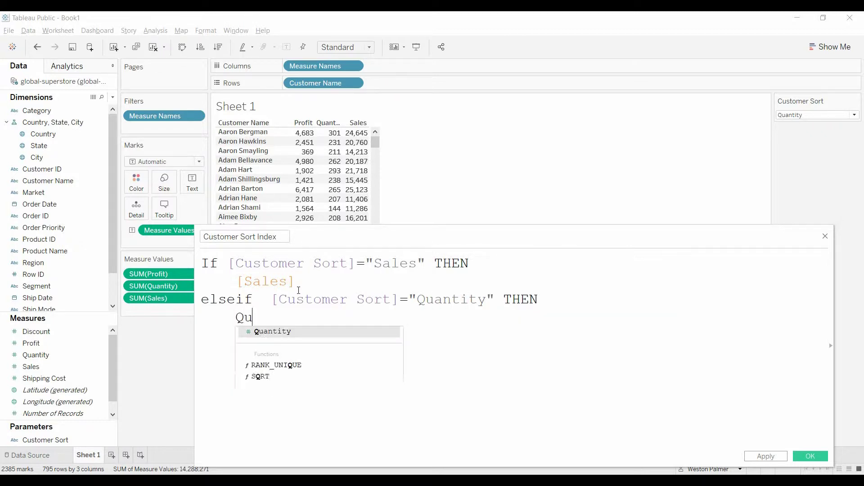
key(Return)
key(Return)
Add the branch ELSEIF [Customer Sort]="Profit" THEN [Profit]
text(Else)
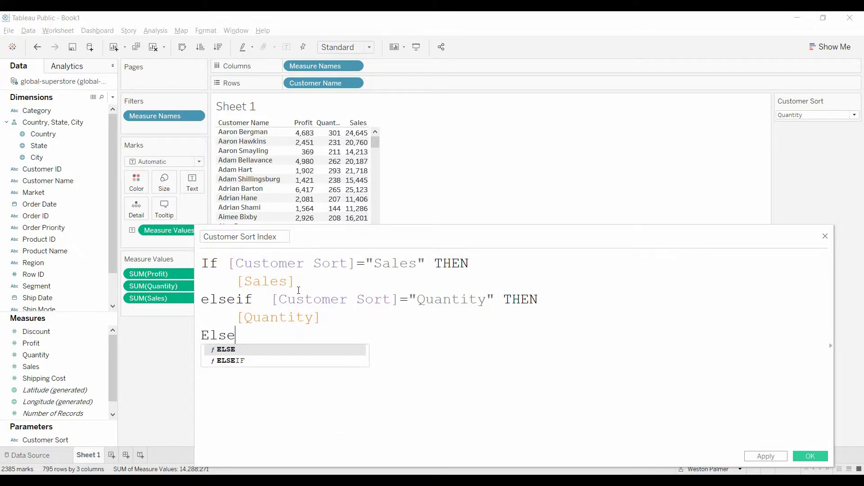
text(if)
key(Return)
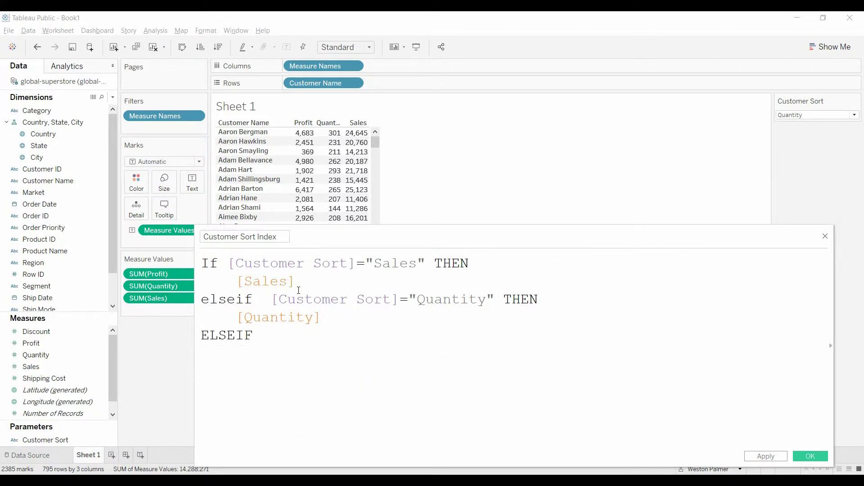
text(custom)
key(BackSpace)
key(Down)
key(Down)
key(Return)
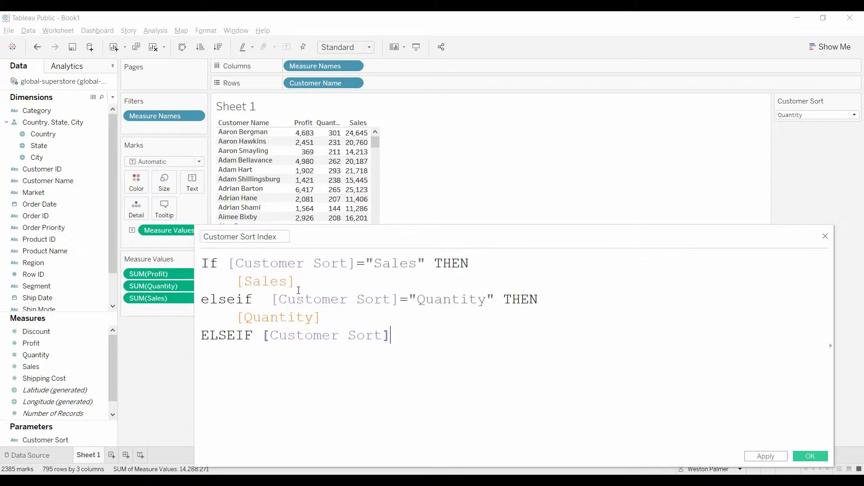
text(= Pro)
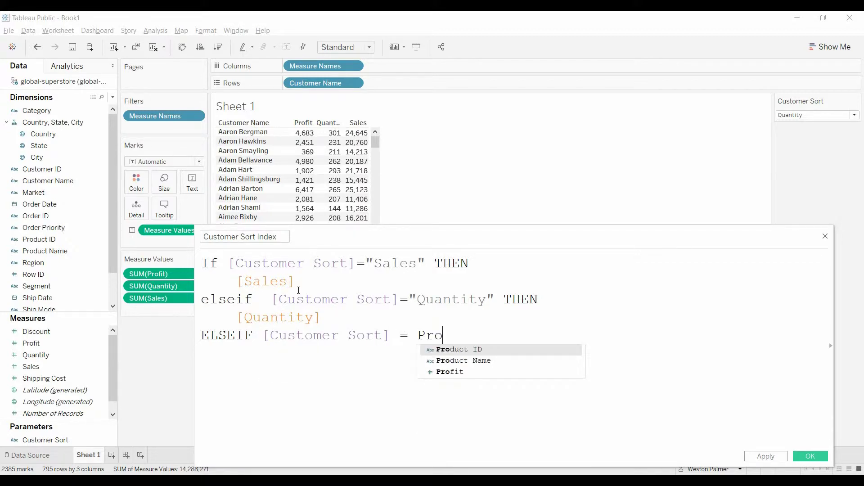
key(BackSpace)
key(BackSpace)
key(BackSpace)
text(")
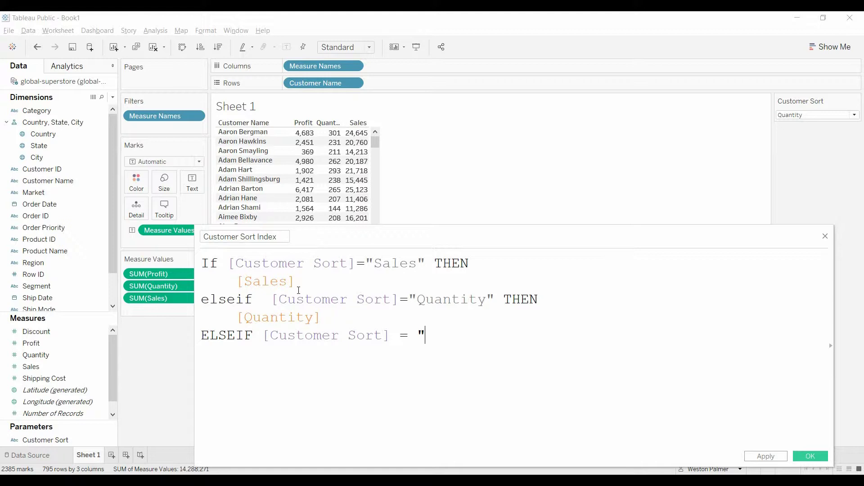
text(Profit" THEN)
key(Return)
key(Return)
key(Tab)
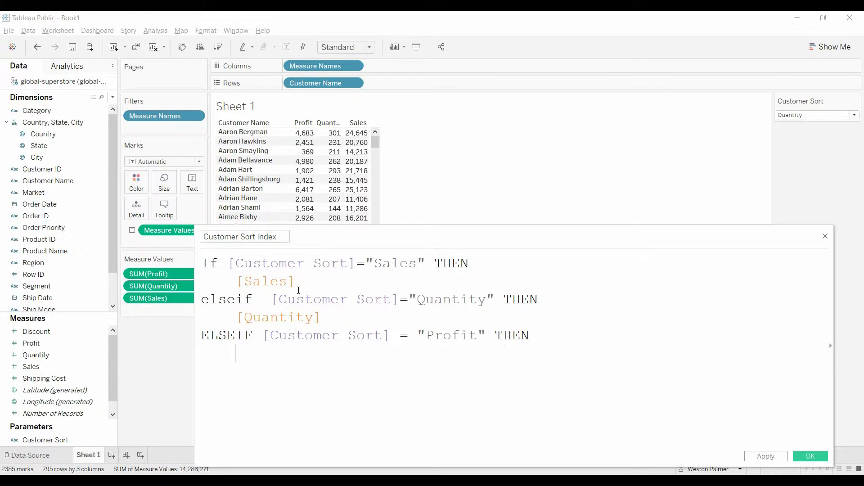
text(prof)
key(Return)
text(\)
key(BackSpace)
Close the formula with END and save the calculated field
key(Return)
text(e)
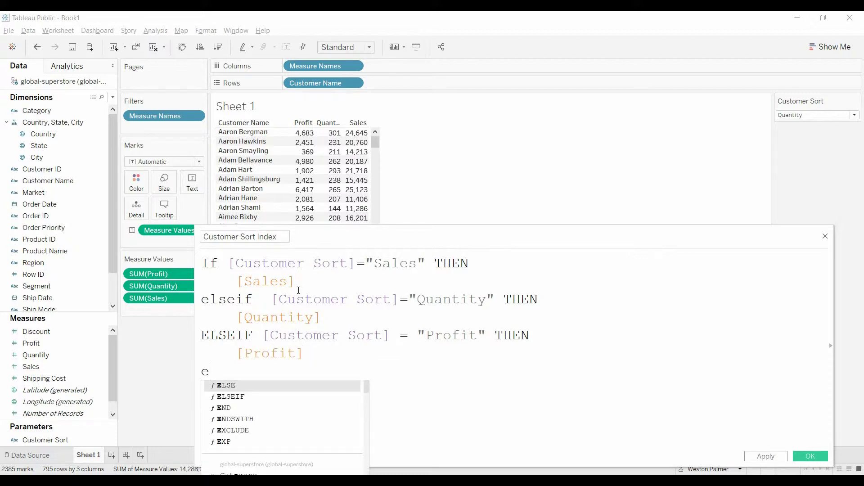
text(l)
key(BackSpace)
text(nd)
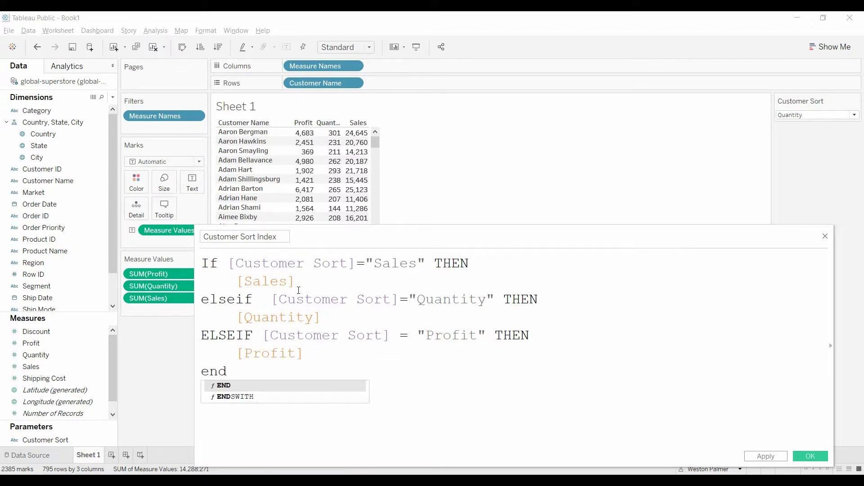
key(Return)
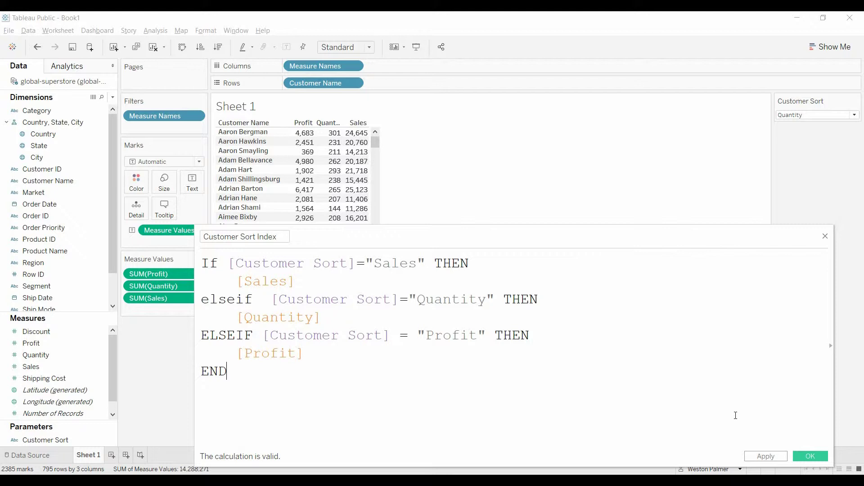
click(811, 456)
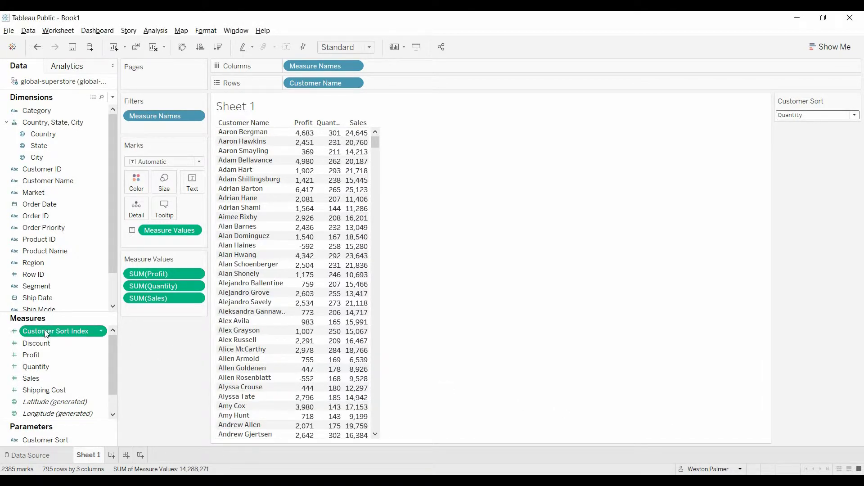
Put Customer Sort Index on Rows as a discrete field and sort the table descending
drag(46, 334, 158, 374)
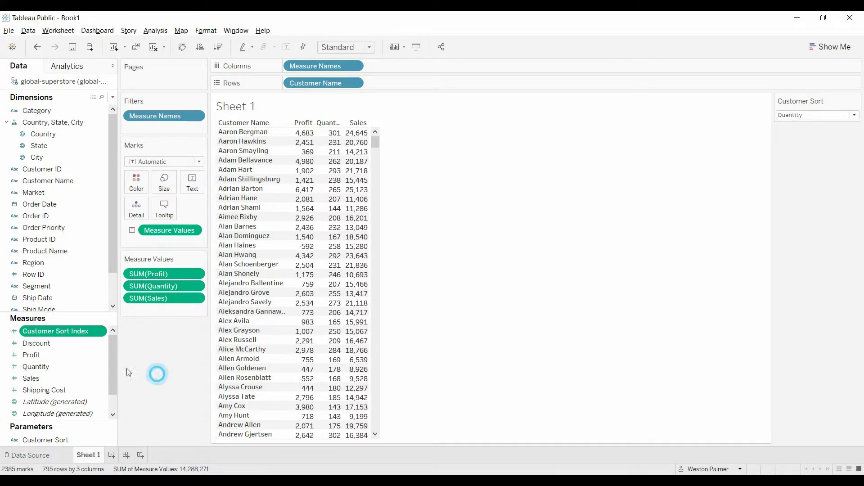
mouse_move(38, 334)
mouse_down()
mouse_move(388, 59)
mouse_move(413, 83)
mouse_up()
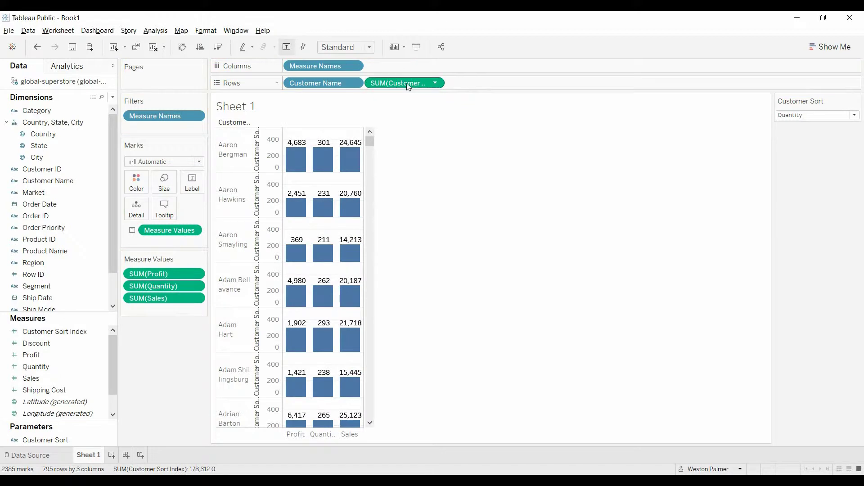
click(435, 84)
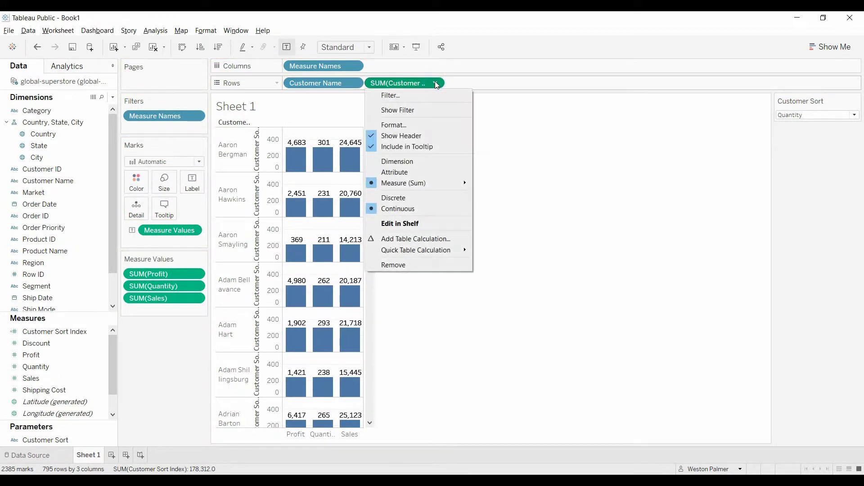
click(407, 198)
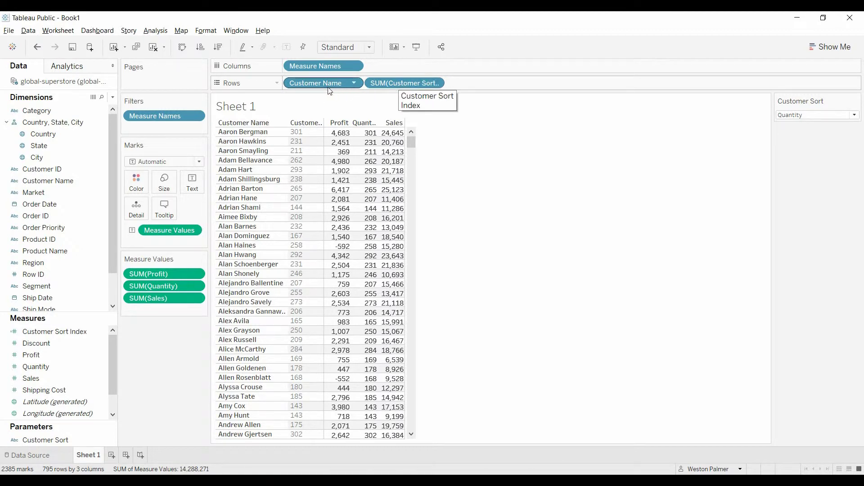
click(403, 82)
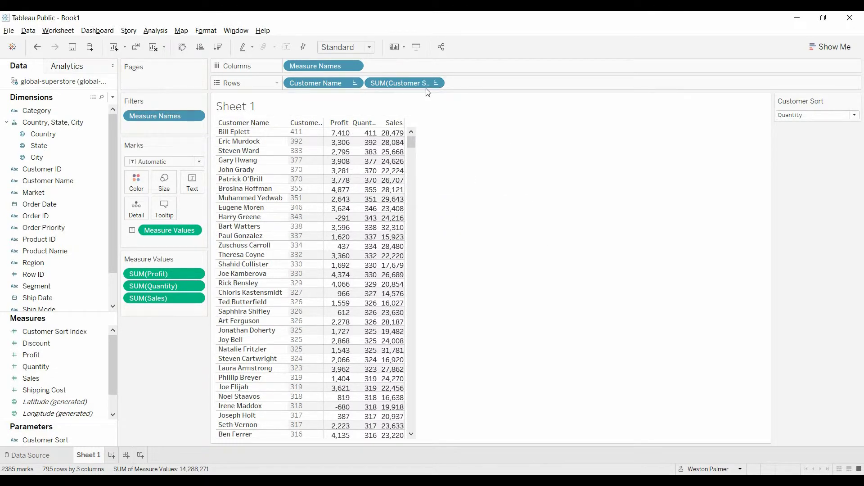
Sort Customer Name by the Customer Sort Index field in descending order
click(354, 83)
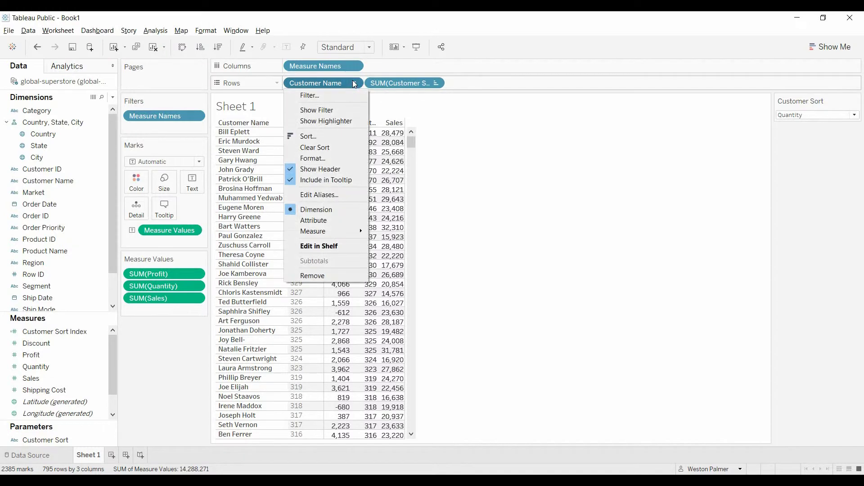
click(327, 144)
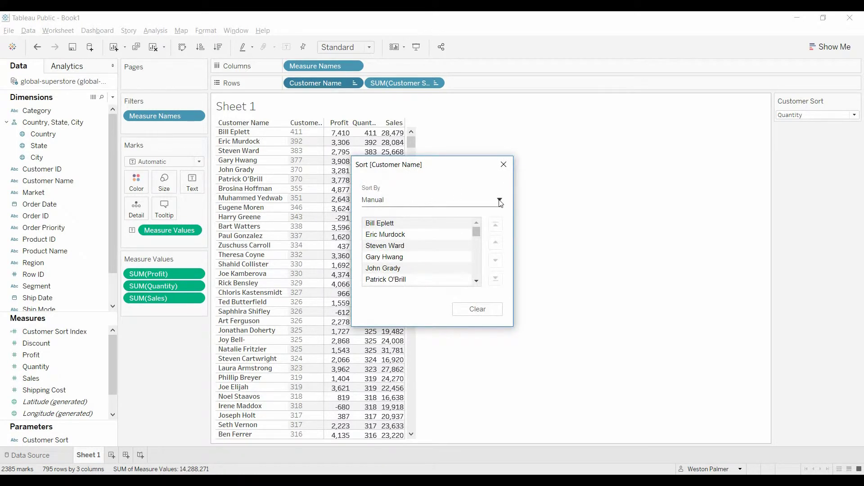
click(501, 203)
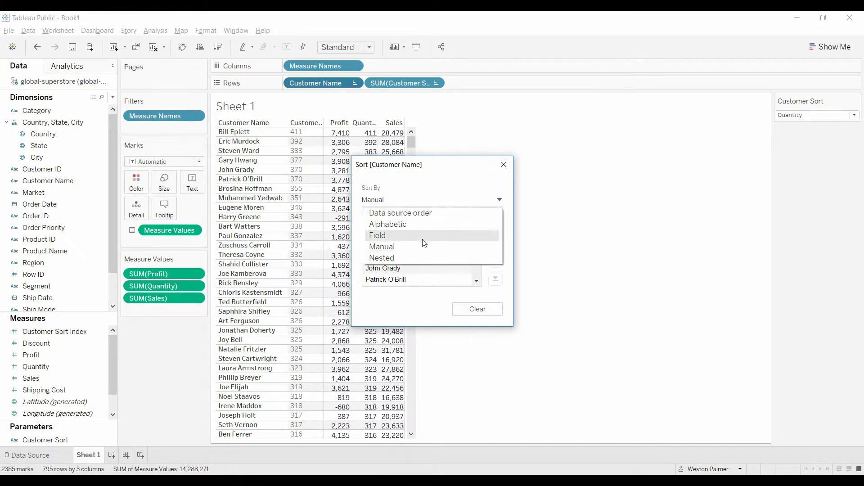
click(423, 237)
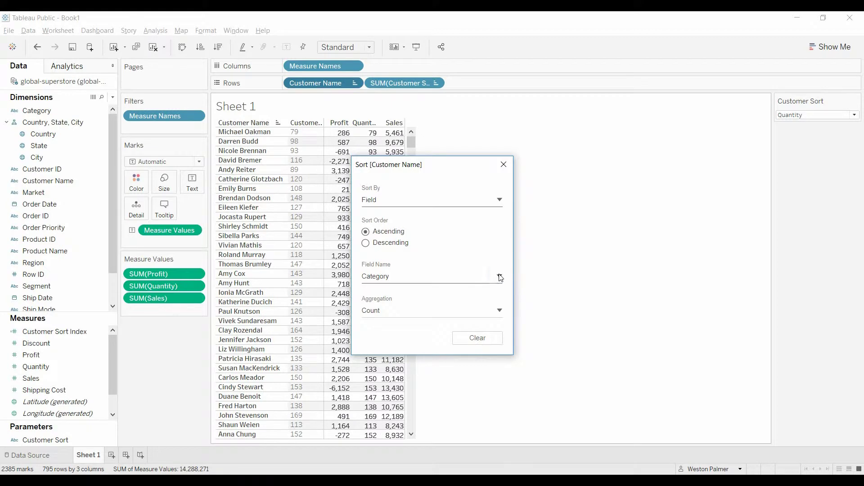
click(501, 278)
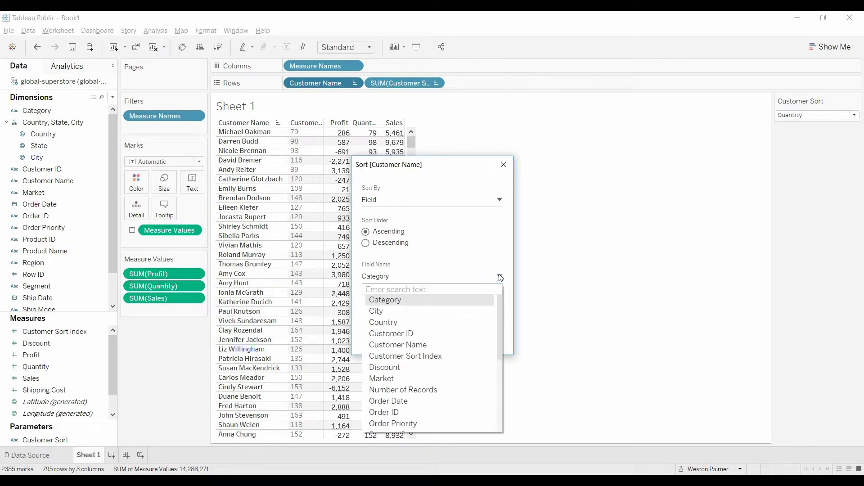
click(461, 359)
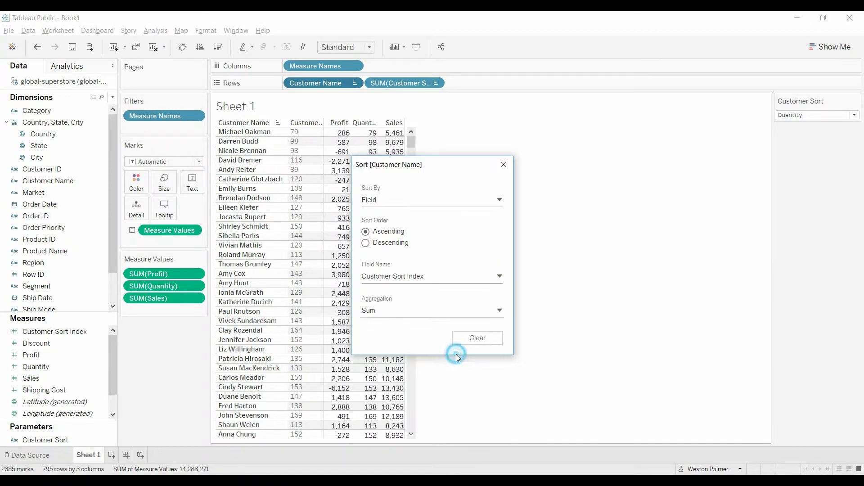
click(367, 245)
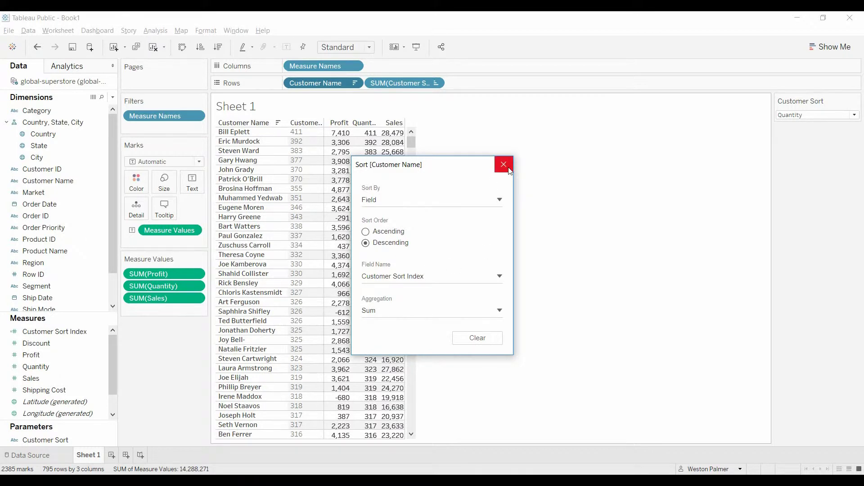
click(506, 166)
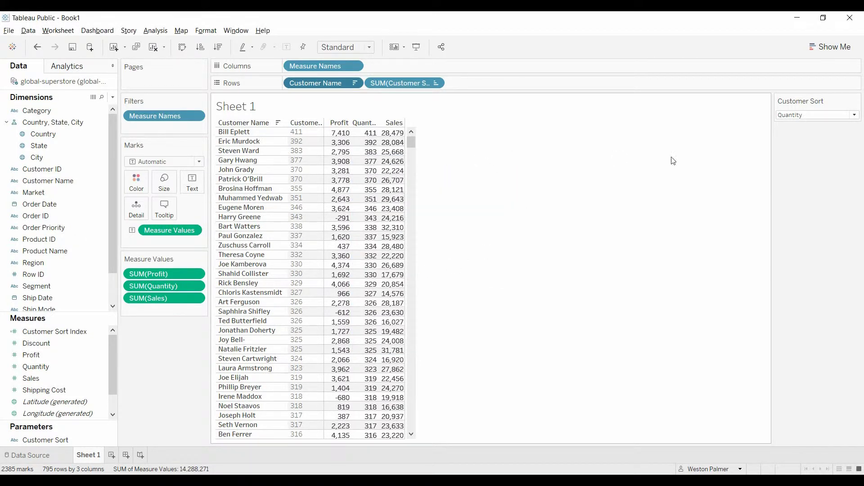
Switch Customer Sort to Sales, then to Profit, reordering customers by profit
click(856, 116)
click(816, 130)
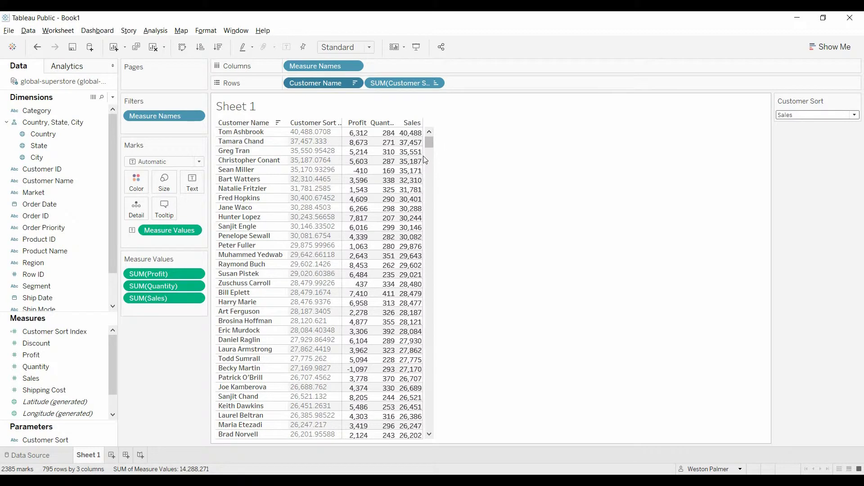
click(854, 115)
click(827, 137)
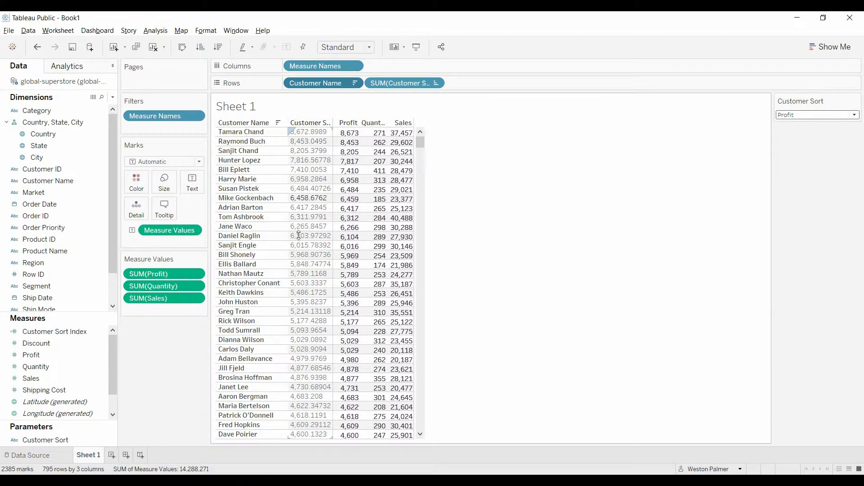
click(436, 84)
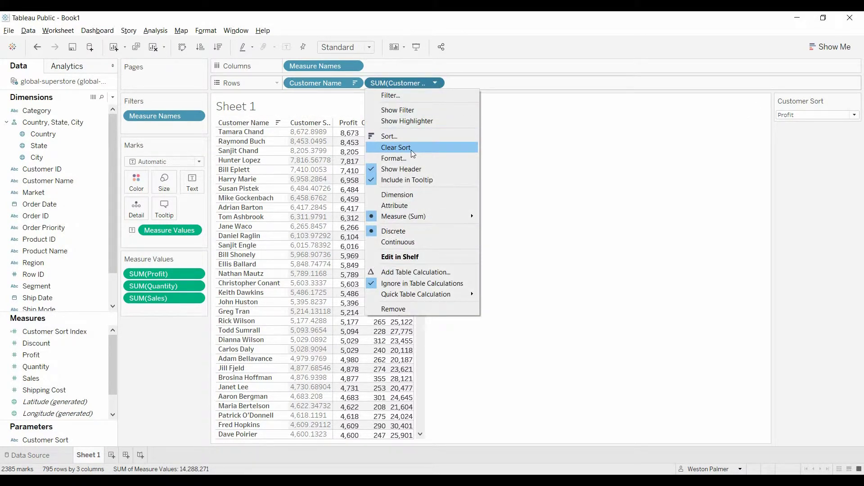
Hide the Customer Sort Index header and switch Customer Sort to Quantity, then Sales
click(412, 170)
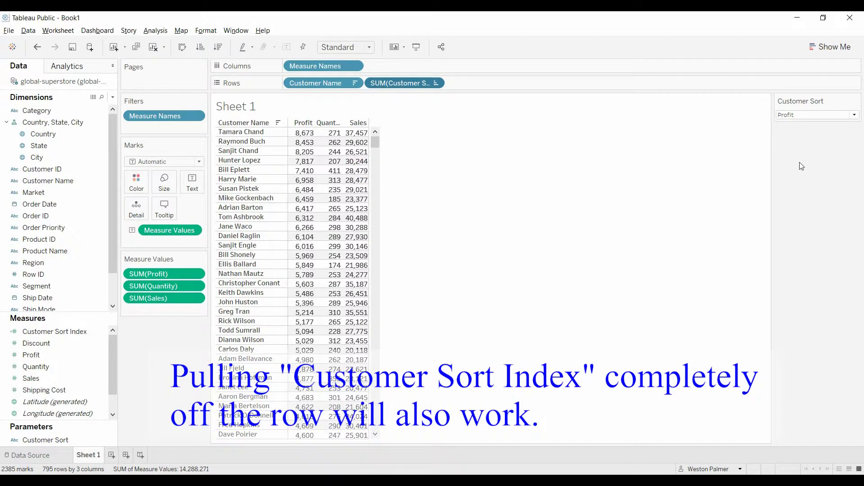
click(854, 115)
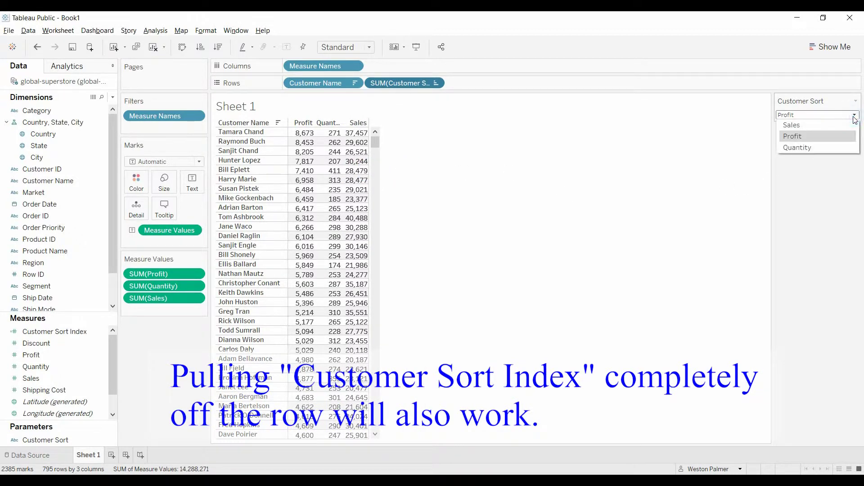
click(849, 147)
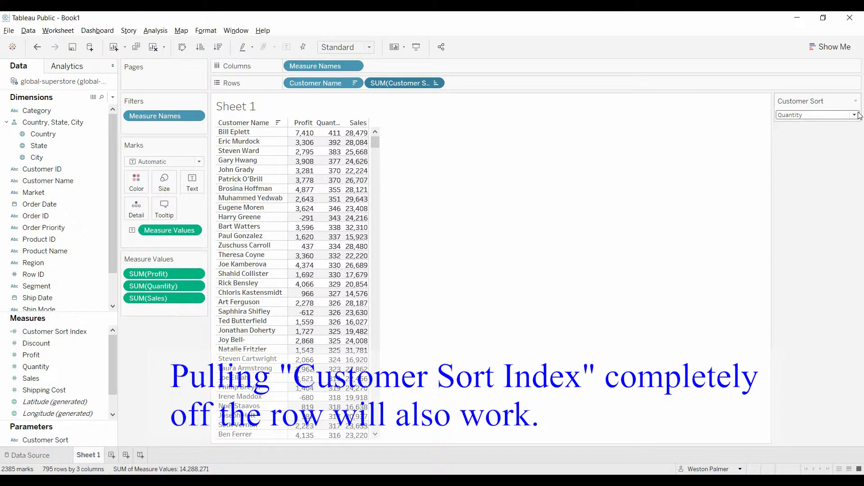
click(855, 115)
click(835, 126)
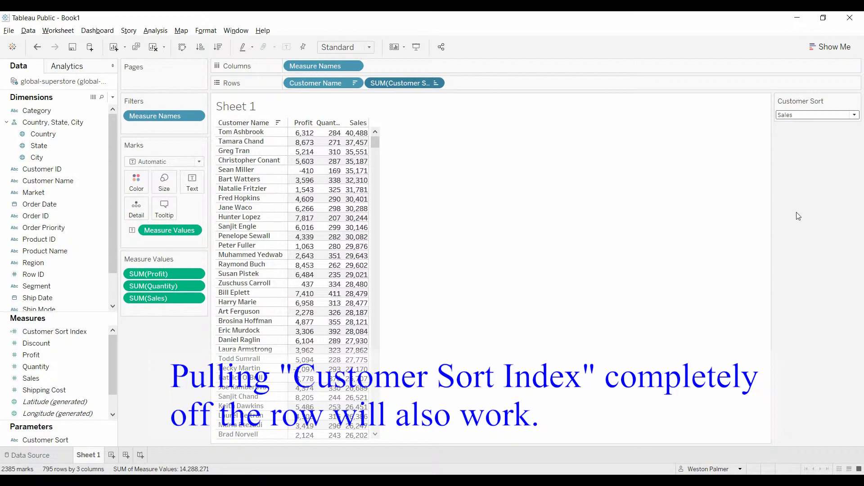